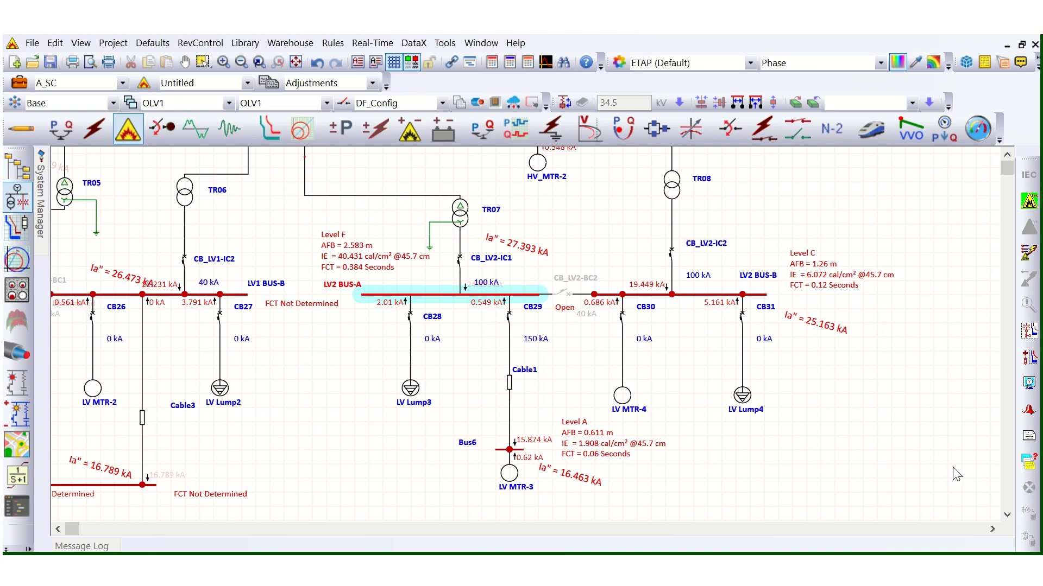
# Step: Open the arc flash result analyzer unfiltered by energy level and select bus rows 6.6KV BUS-A through MCC
pyautogui.click(1028, 461)
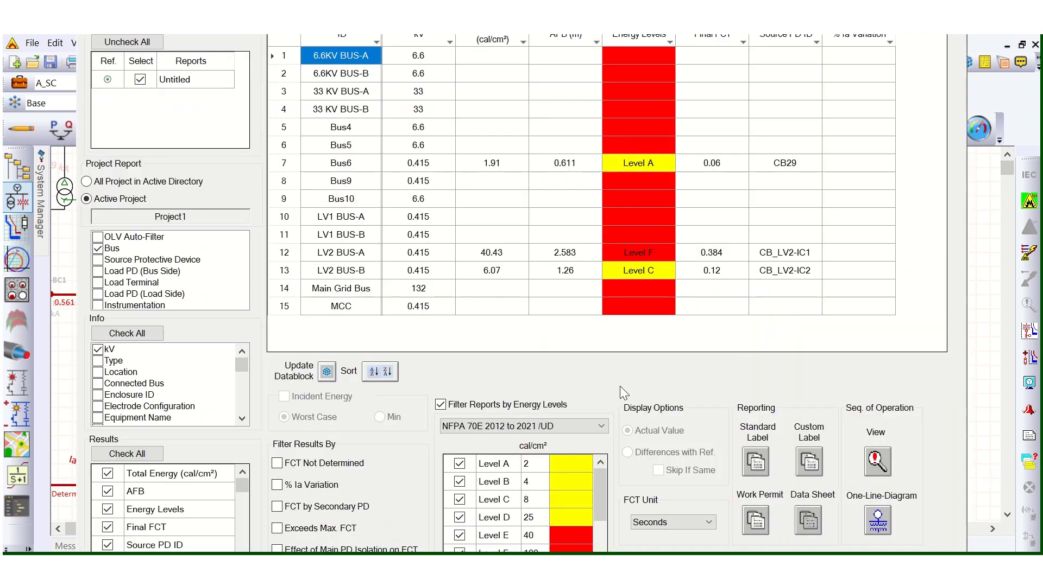
pyautogui.click(440, 405)
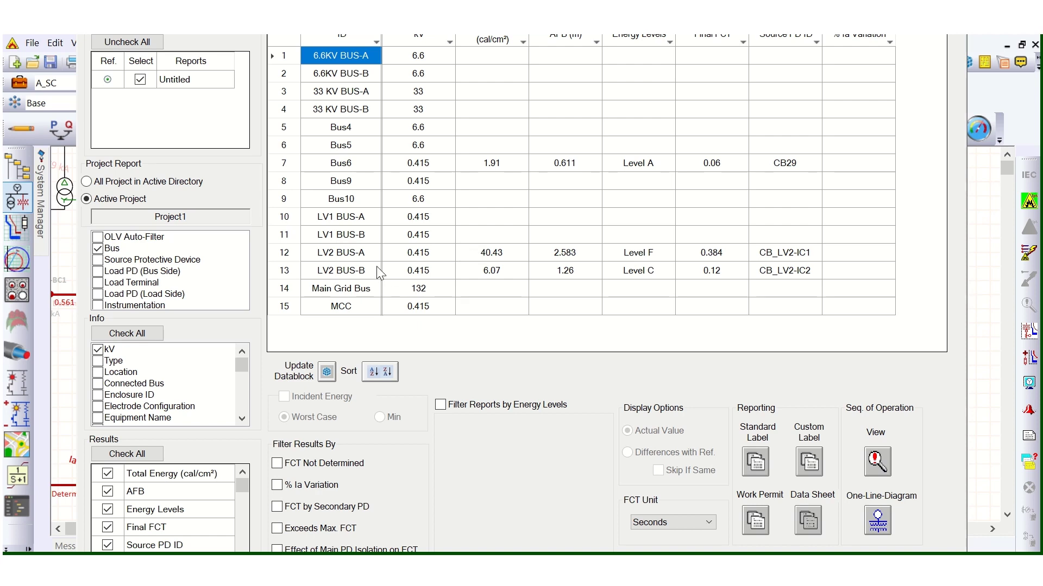
pyautogui.click(359, 256)
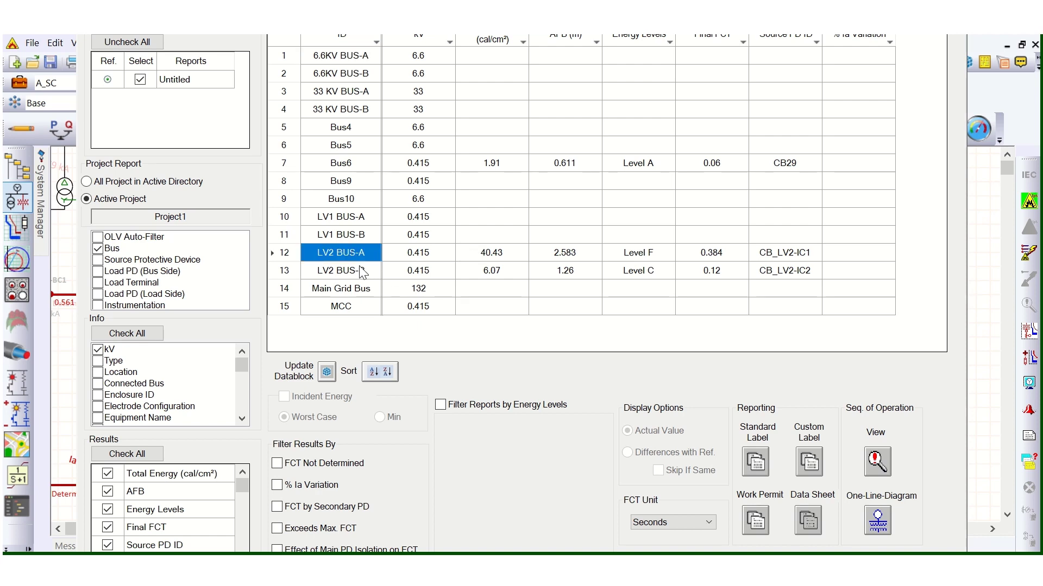
pyautogui.click(351, 273)
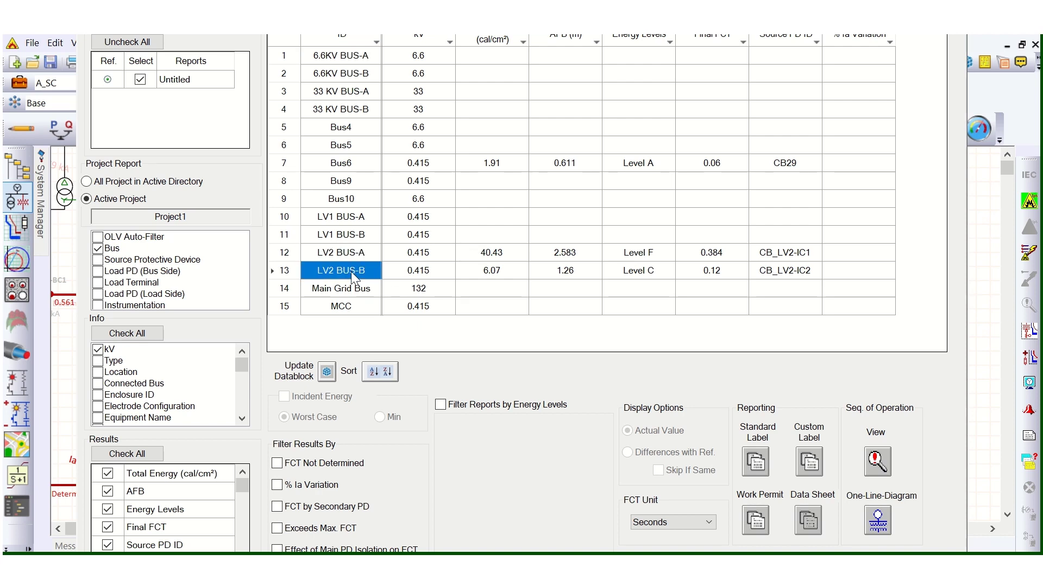
pyautogui.click(350, 57)
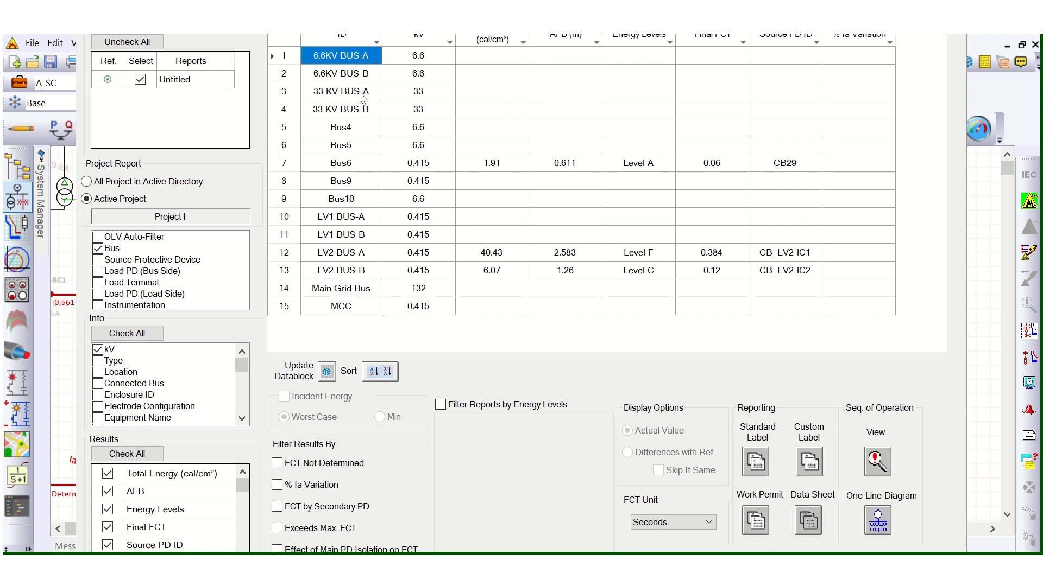
pyautogui.keyDown('shift'); pyautogui.click(347, 304); pyautogui.keyUp('shift')
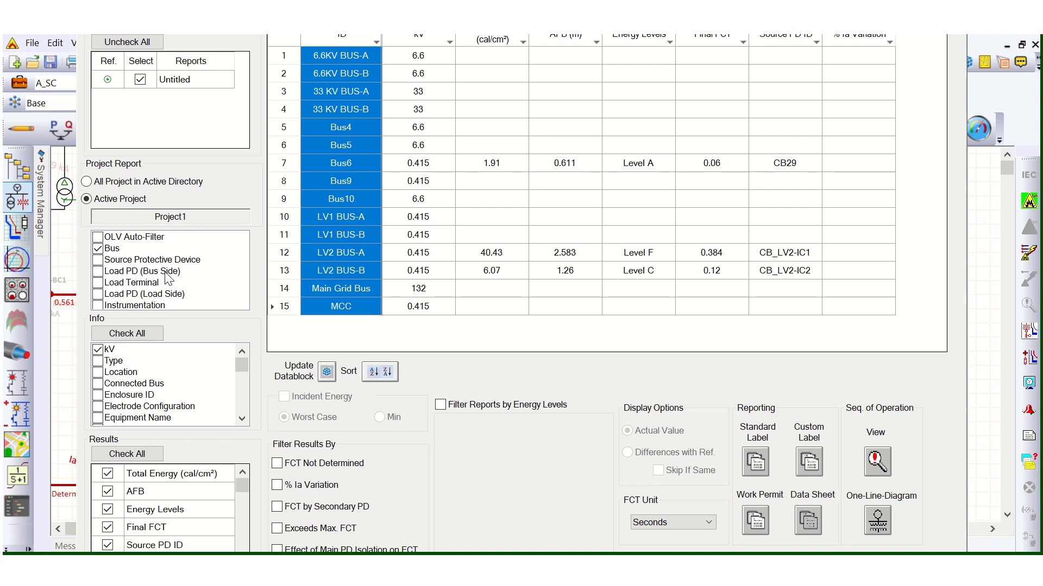
# Step: Select LV2 BUS-A and LV2 BUS-B for labelling, leaving Load PD (Bus Side) off
pyautogui.click(97, 272)
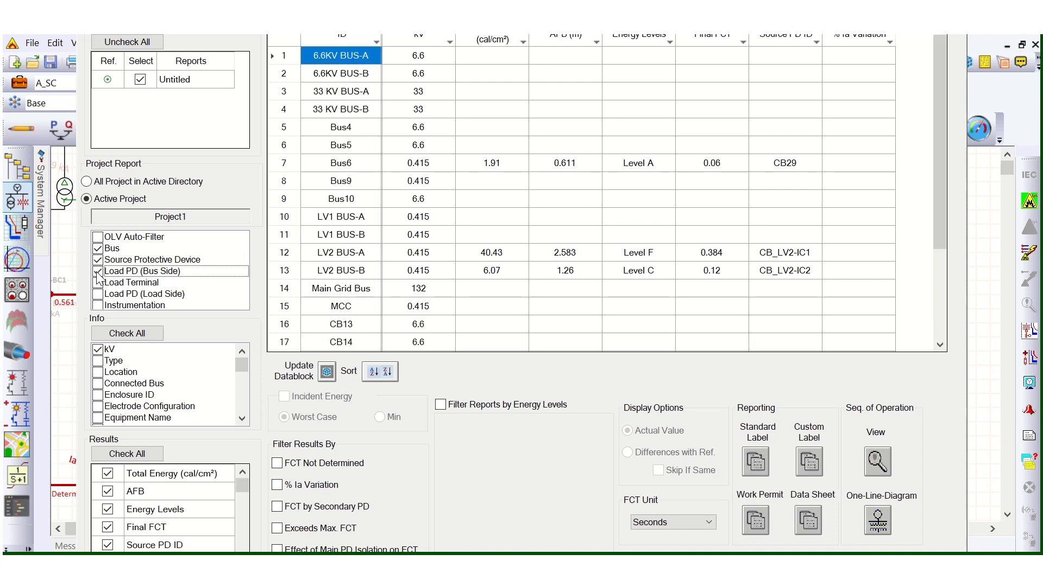
pyautogui.click(98, 271)
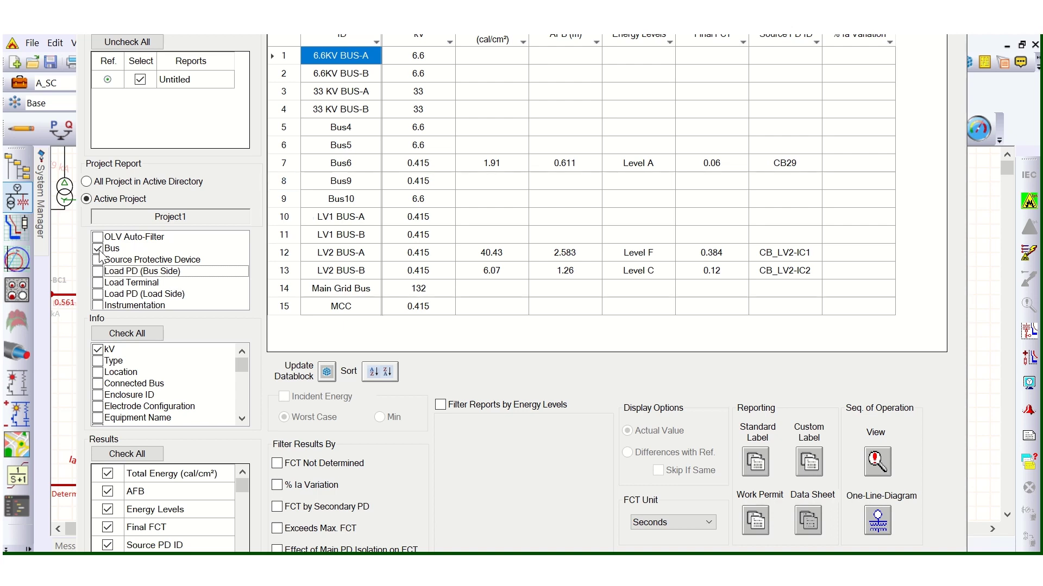
pyautogui.click(345, 253)
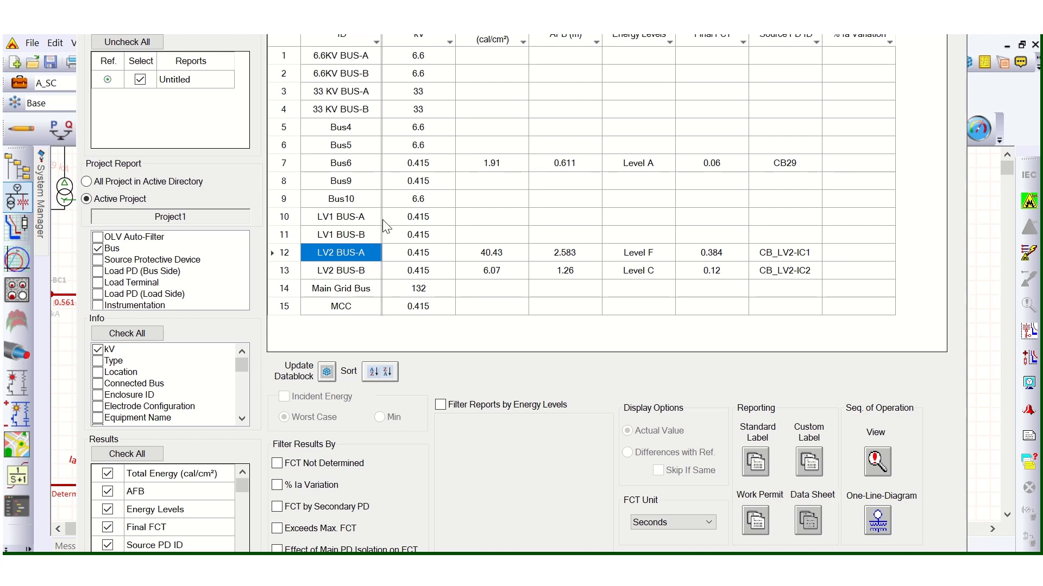
pyautogui.keyDown('shift'); pyautogui.click(348, 274); pyautogui.keyUp('shift')
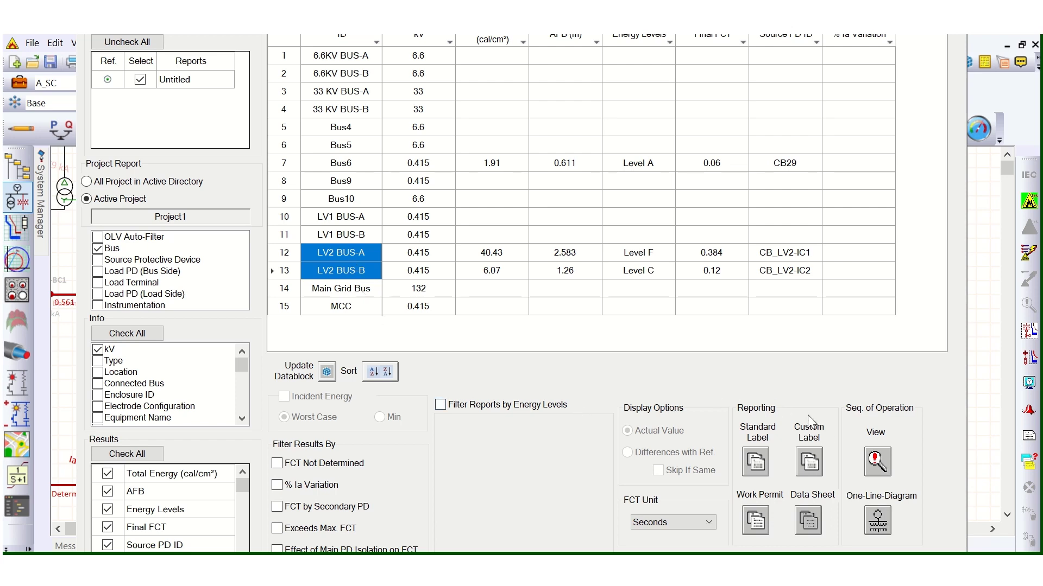
# Step: Bring up the standard arc flash label options with output set to Viewer rather than PDF
pyautogui.click(756, 463)
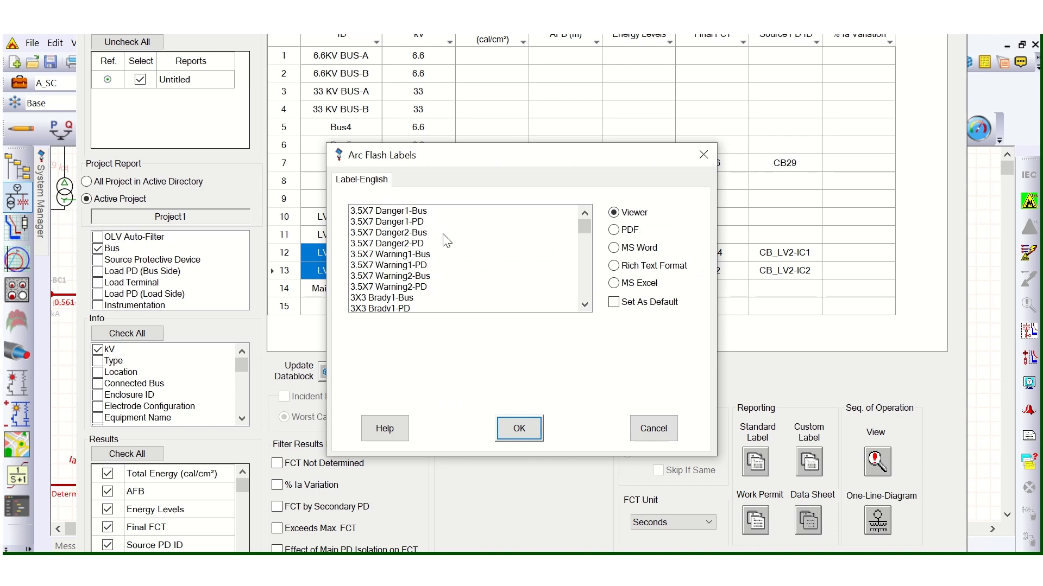
pyautogui.scroll(-2, 446, 241)
pyautogui.scroll(2, 407, 266)
pyautogui.scroll(-5, 423, 250)
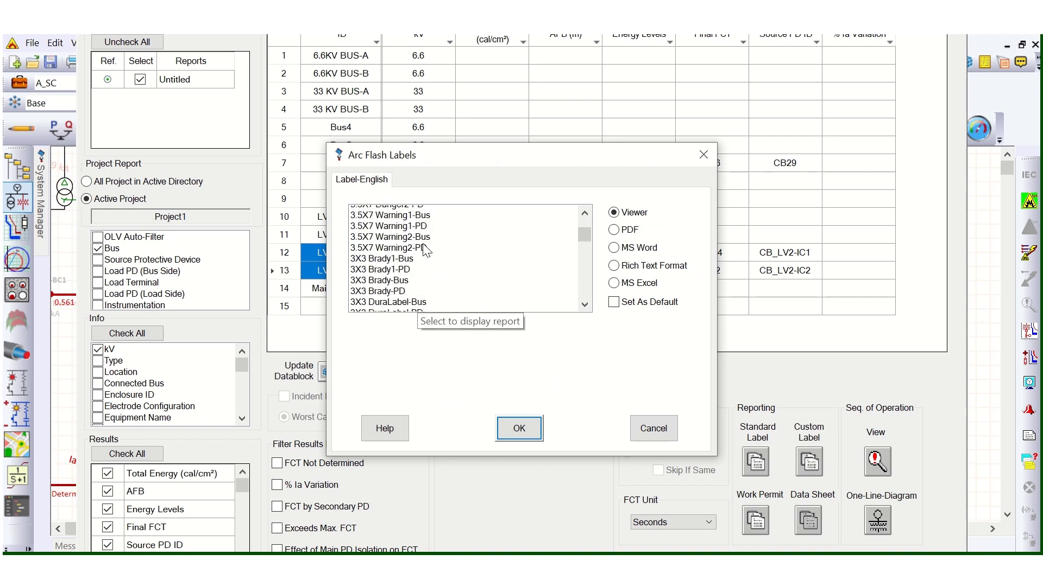
pyautogui.click(624, 235)
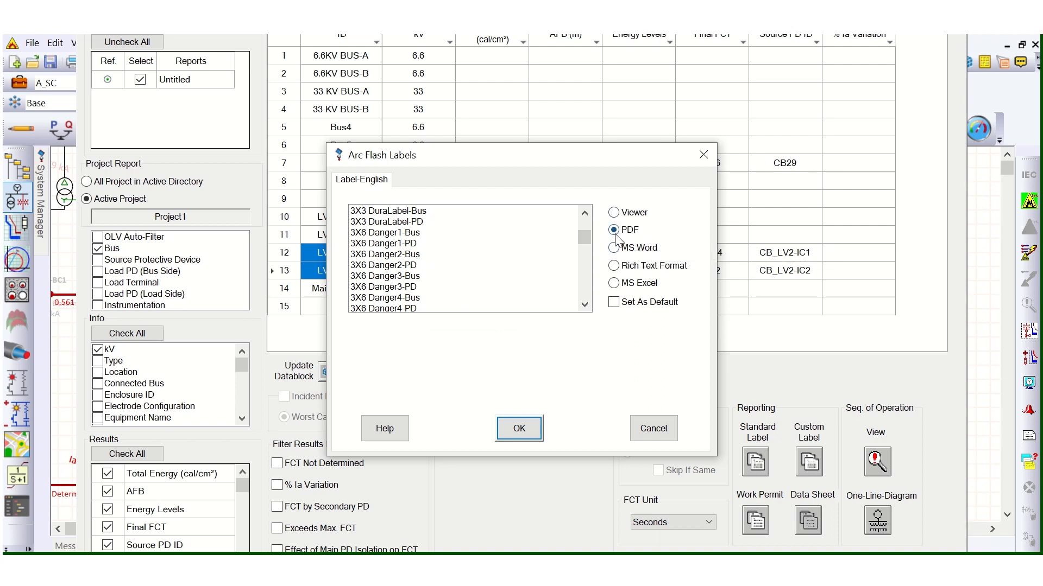
pyautogui.click(614, 213)
# Step: Select only the Z462 4X6 W-DuraLabel-Bus label template, leaving W-DuraLabel-PD unchecked
pyautogui.scroll(5, 380, 276)
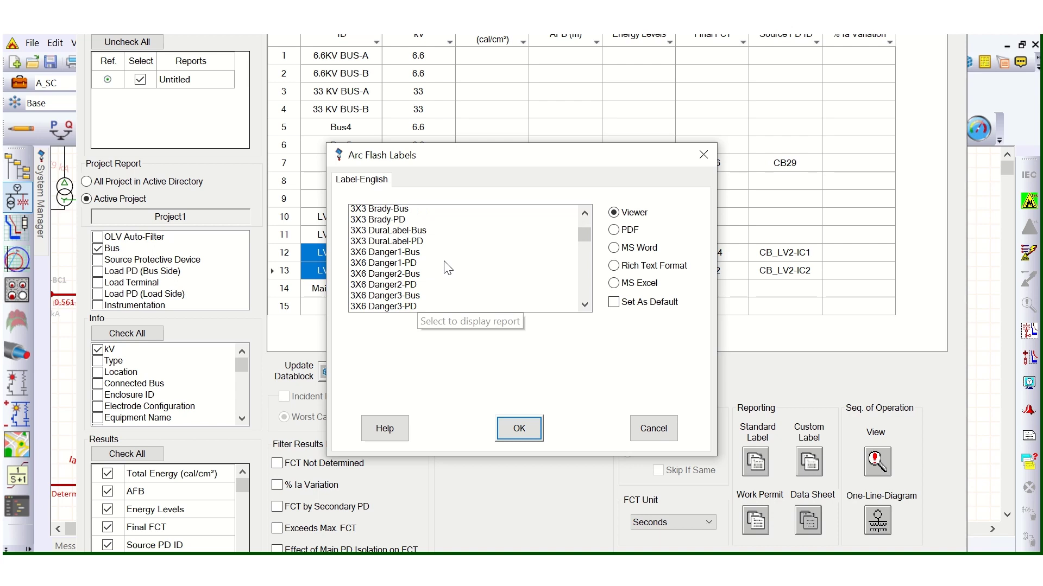
pyautogui.scroll(-10, 379, 276)
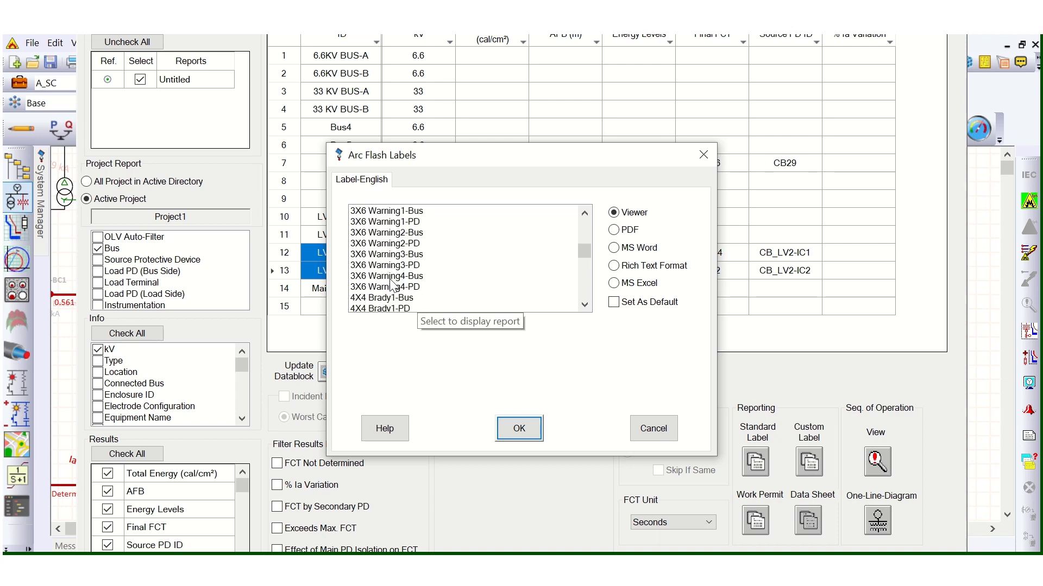
pyautogui.moveTo(579, 273); pyautogui.dragTo(581, 293)
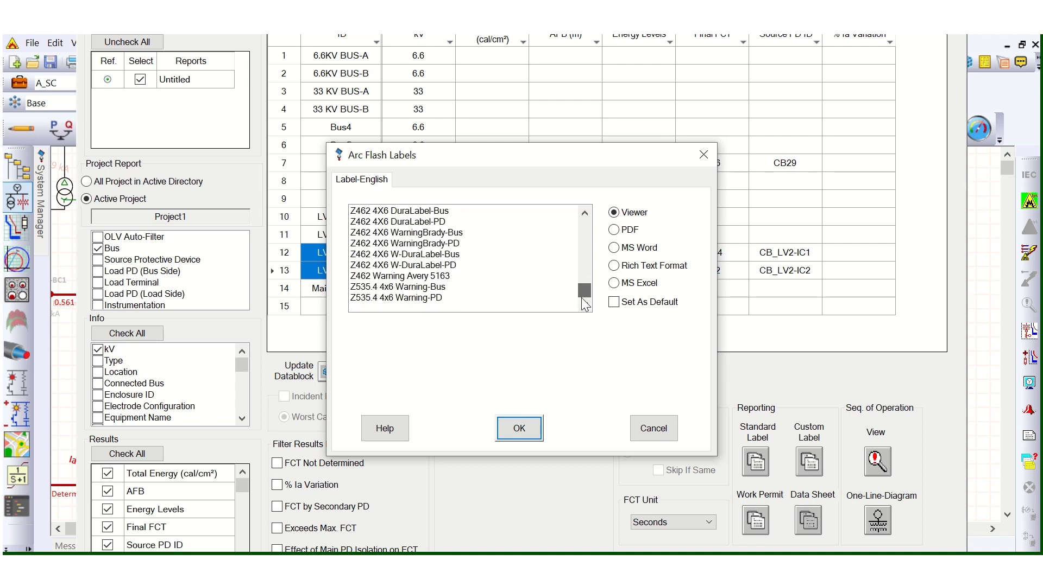
pyautogui.click(419, 255)
pyautogui.click(416, 265)
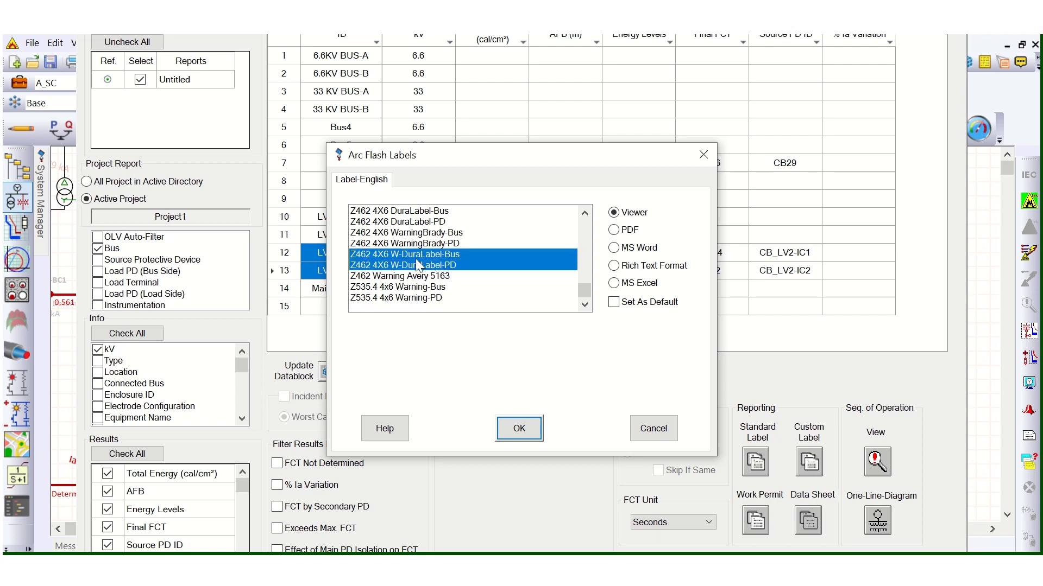
pyautogui.click(417, 266)
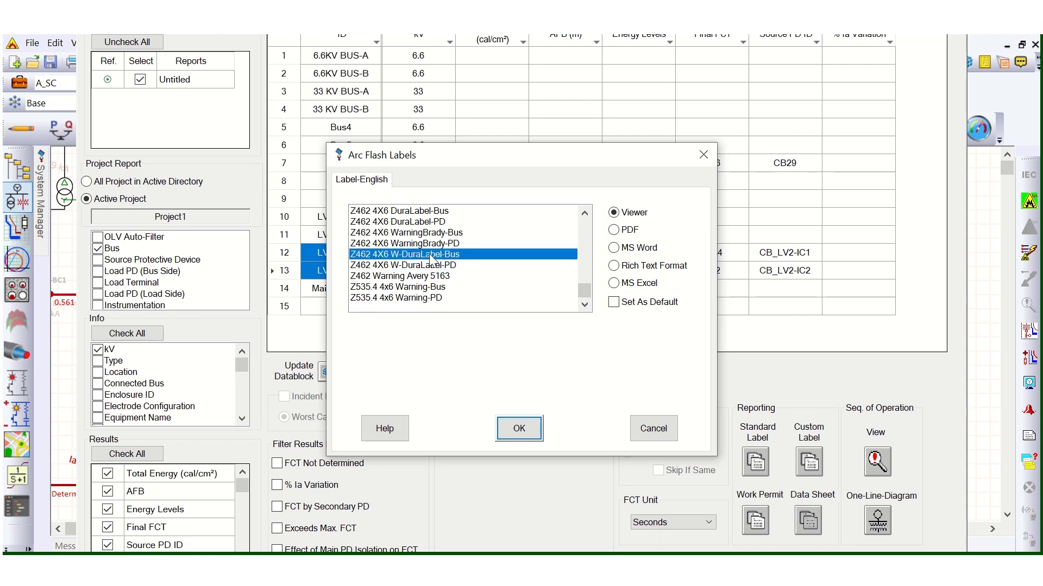
# Step: Generate the warning labels full-screen and review LV2 BUS-A (40.4 cal/cm²) and LV2 BUS-B (6.1 cal/cm²)
pyautogui.click(519, 429)
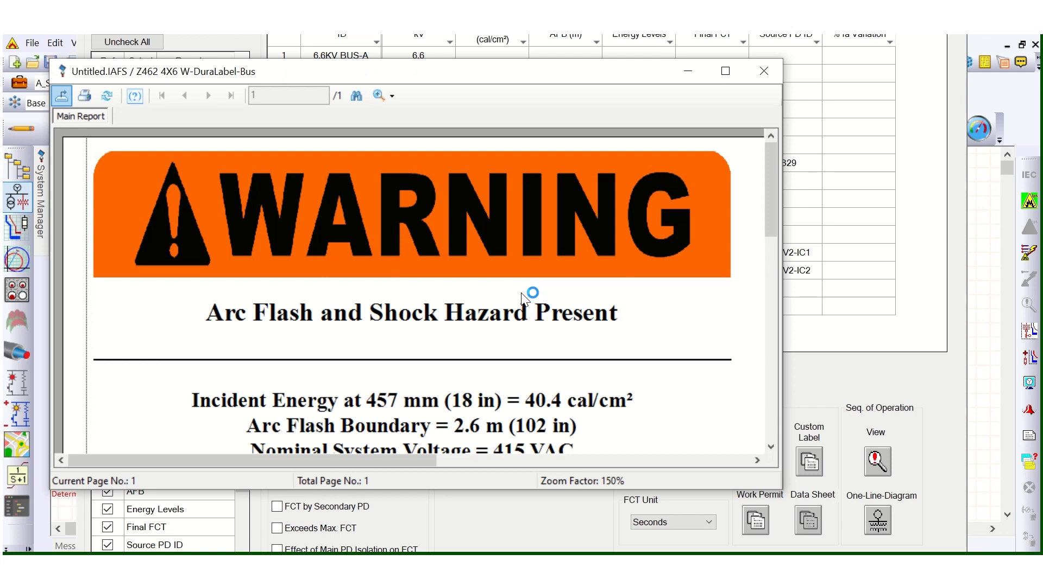
pyautogui.click(725, 78)
pyautogui.scroll(-3, 427, 346)
pyautogui.scroll(-2, 426, 344)
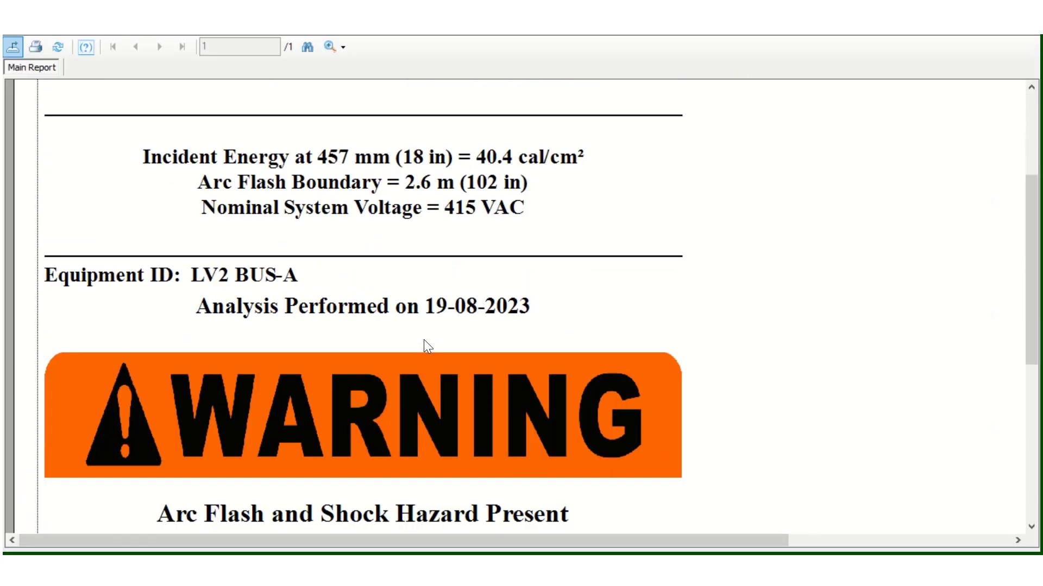
pyautogui.scroll(2, 427, 344)
pyautogui.scroll(2, 431, 343)
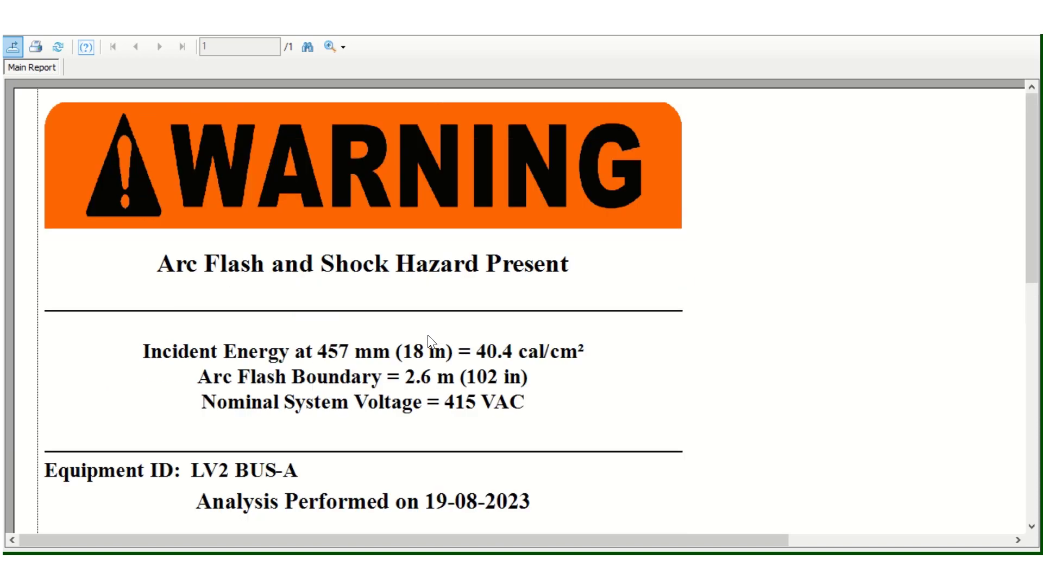
pyautogui.scroll(-4, 477, 322)
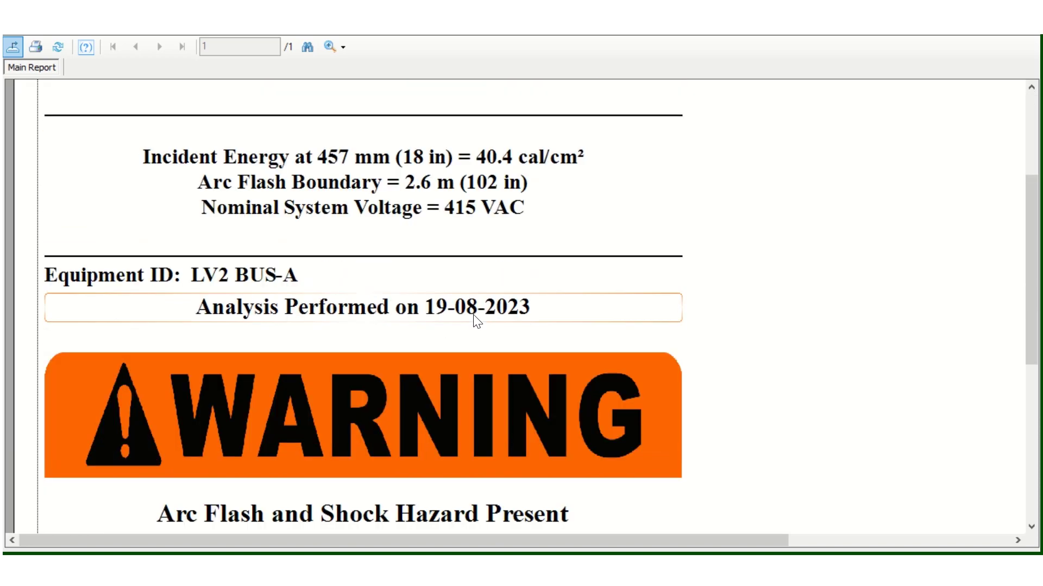
pyautogui.scroll(4, 470, 314)
pyautogui.scroll(-2, 463, 374)
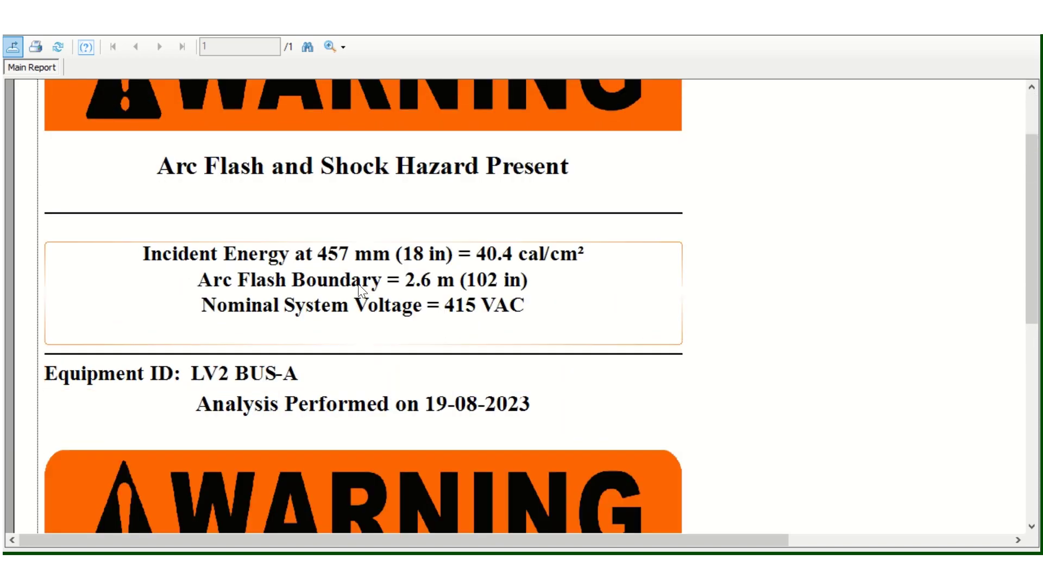
pyautogui.scroll(-2, 373, 291)
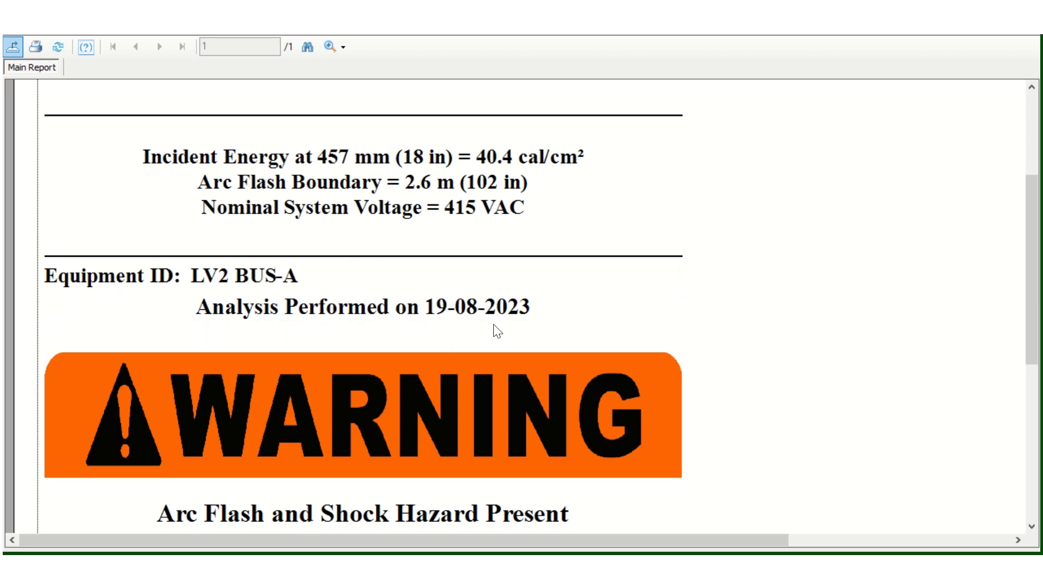
pyautogui.scroll(-6, 493, 330)
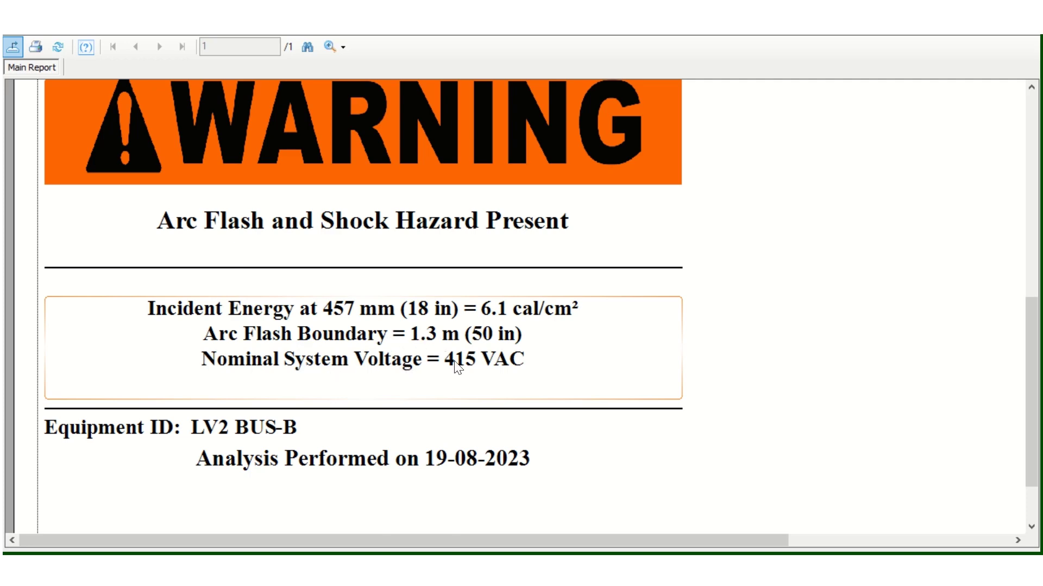
pyautogui.scroll(10, 291, 364)
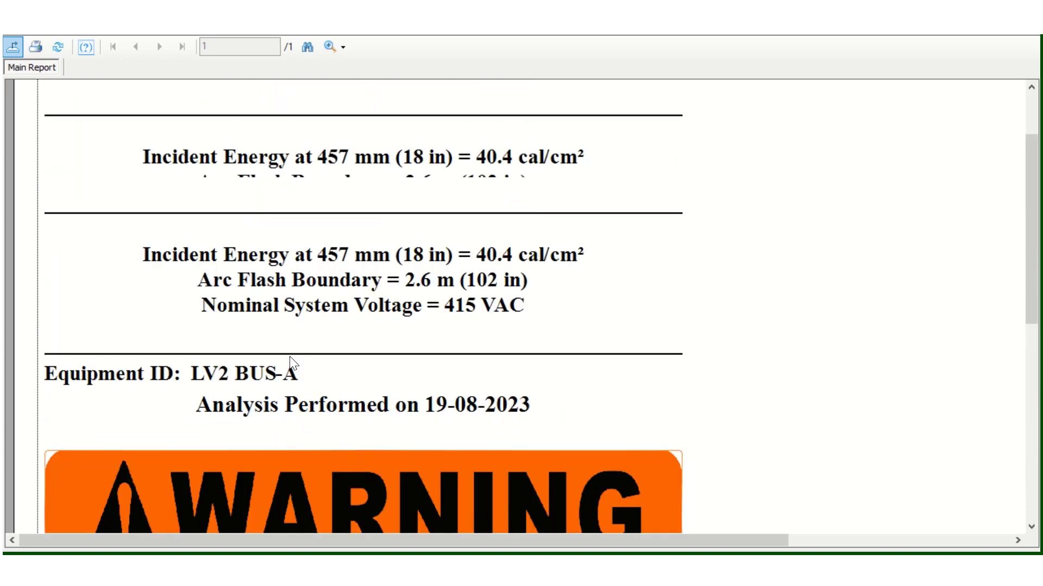
# Step: Close the warning report and select the Avery-6579 Danger-Bus label template
pyautogui.click(1025, 36)
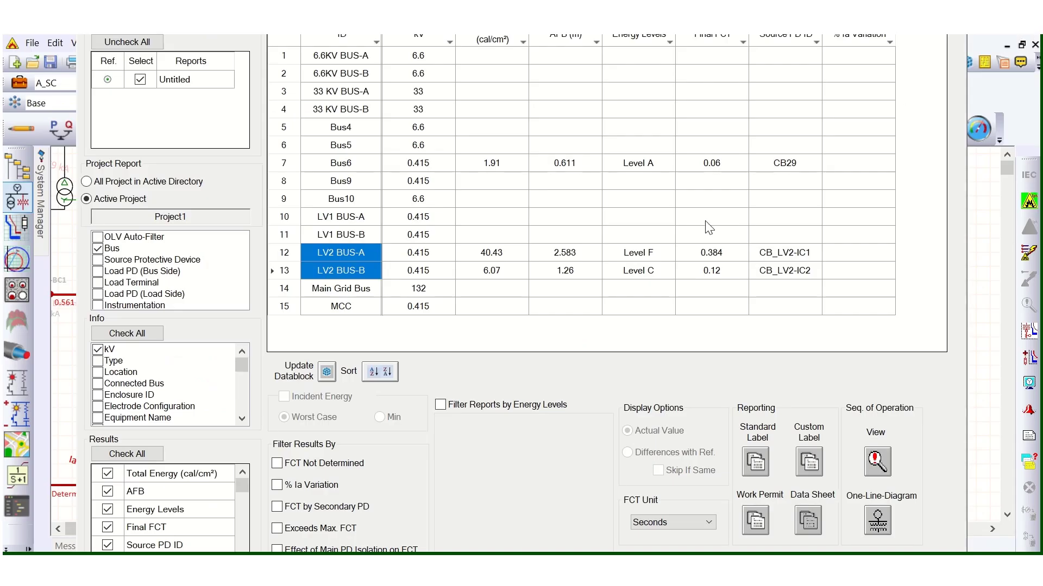
pyautogui.click(761, 452)
pyautogui.scroll(-15, 581, 255)
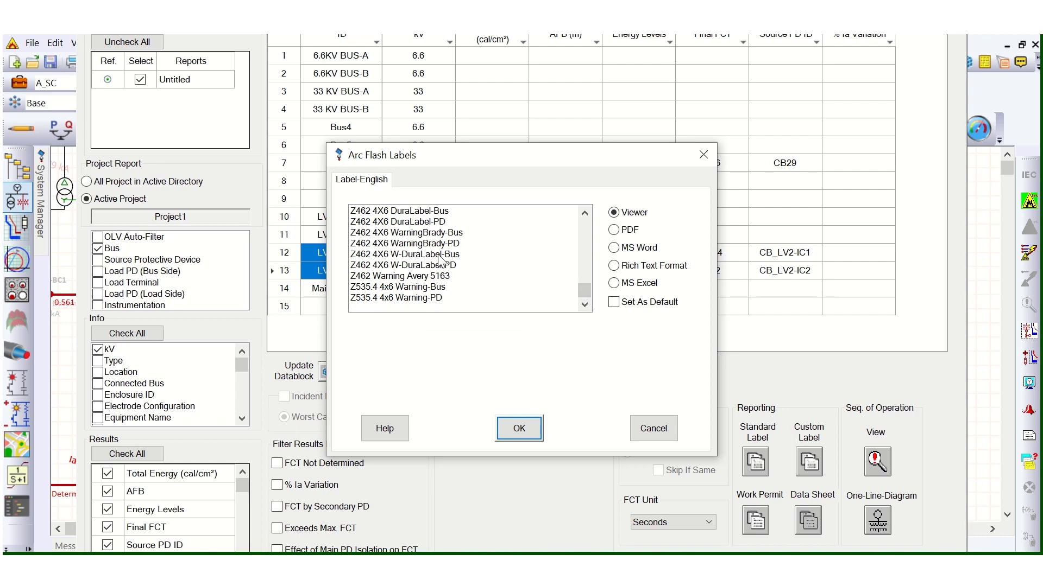
pyautogui.scroll(5, 443, 263)
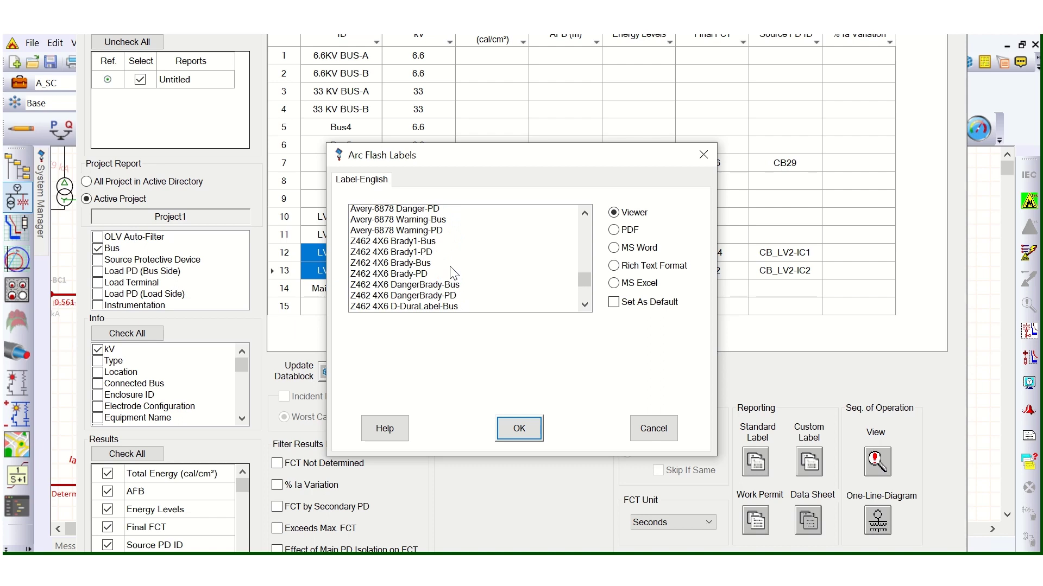
pyautogui.scroll(2, 453, 274)
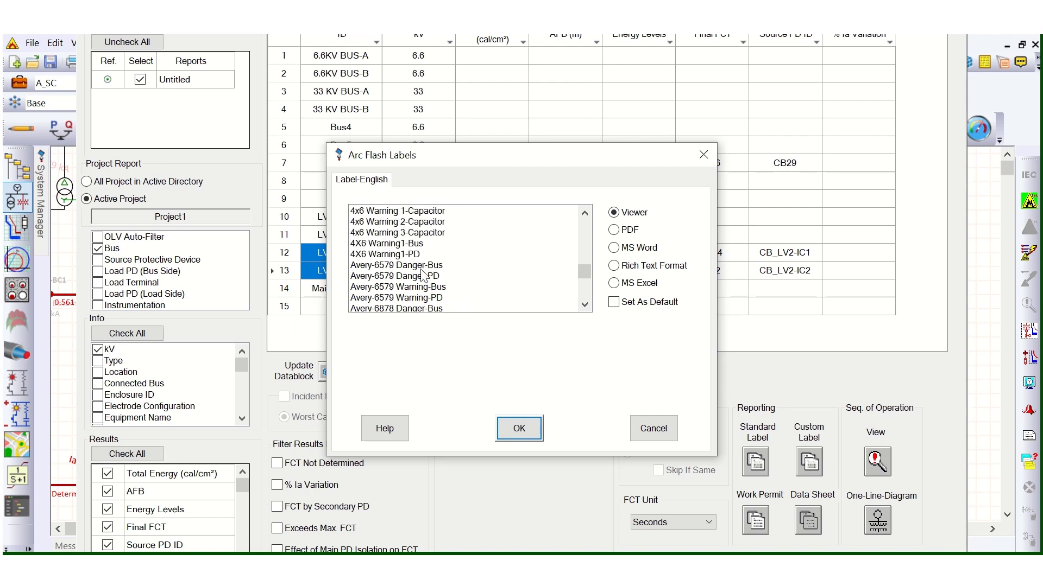
pyautogui.click(422, 266)
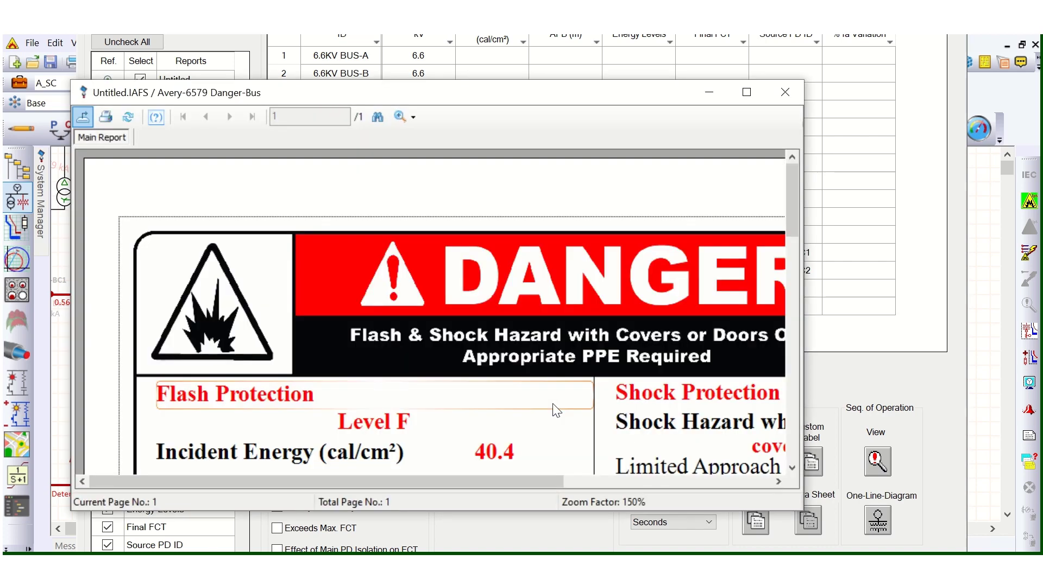
# Step: Maximize the danger label report and review the LV2 BUS-A label: Level F, 40.4 cal/cm²
pyautogui.click(744, 93)
pyautogui.scroll(-5, 639, 282)
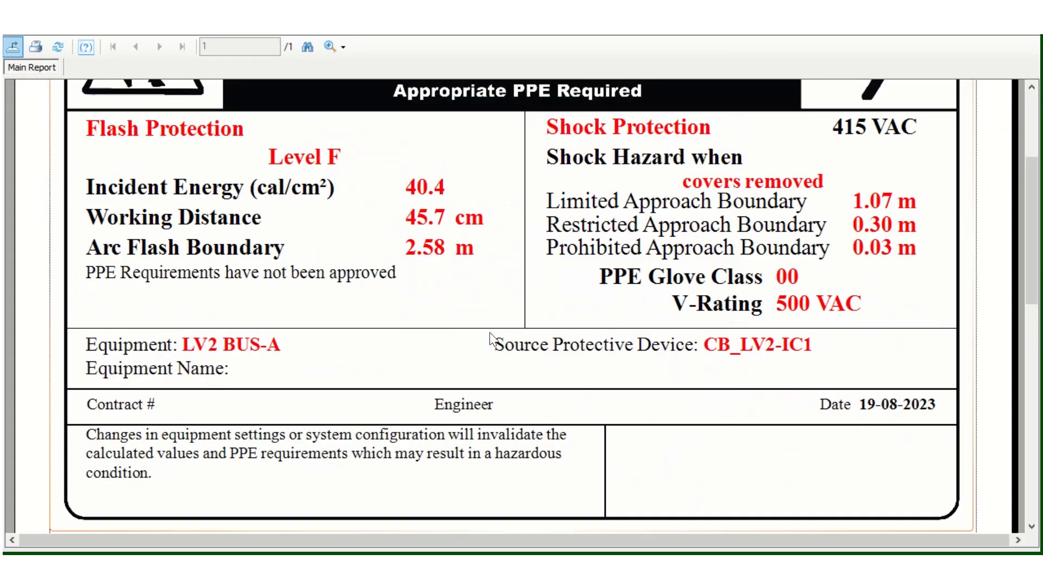
pyautogui.scroll(2, 488, 333)
pyautogui.scroll(-4, 489, 330)
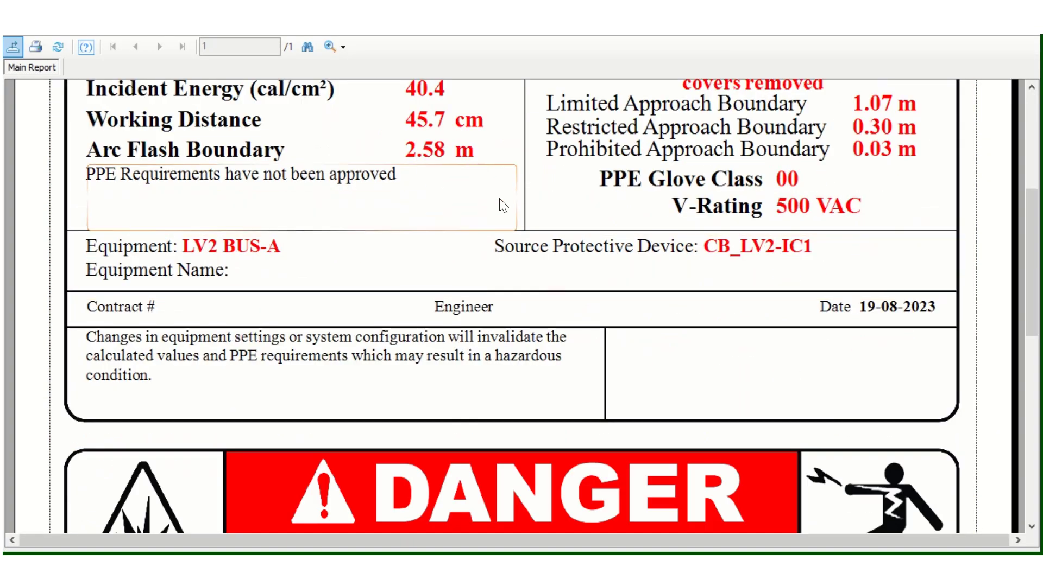
pyautogui.scroll(3, 449, 298)
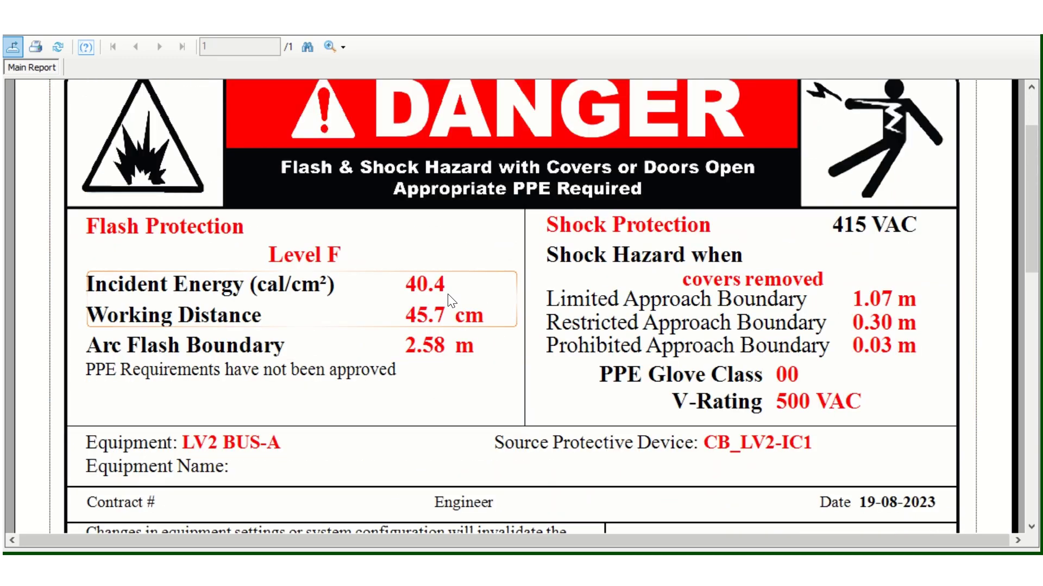
pyautogui.scroll(2, 449, 300)
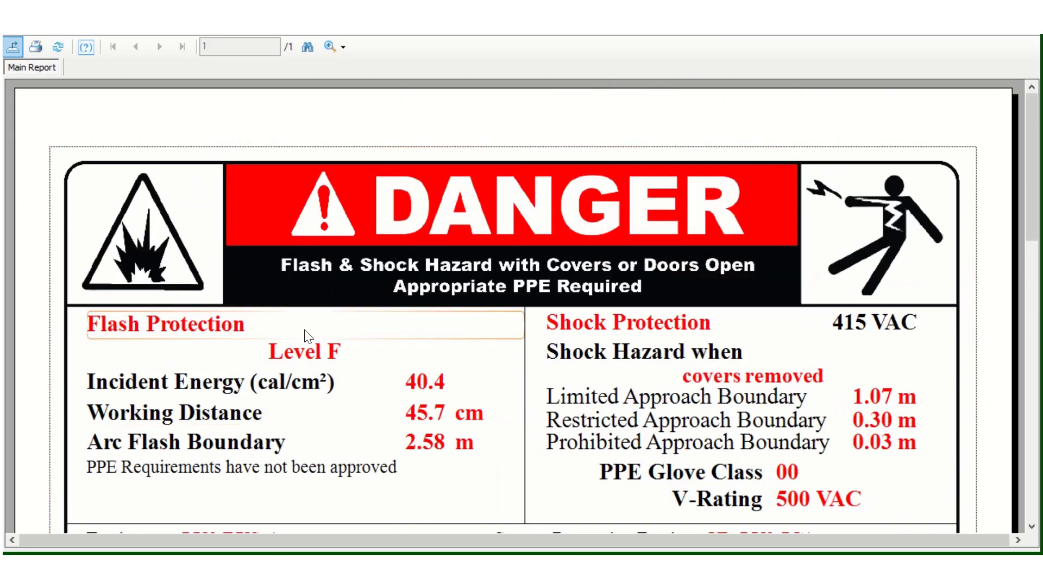
pyautogui.scroll(-2, 326, 326)
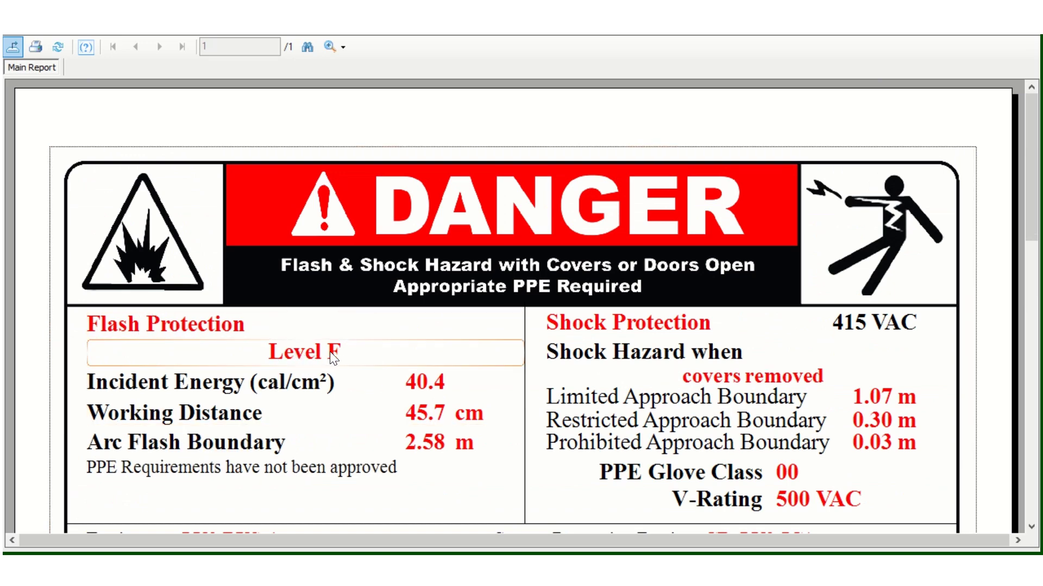
pyautogui.scroll(-2, 332, 387)
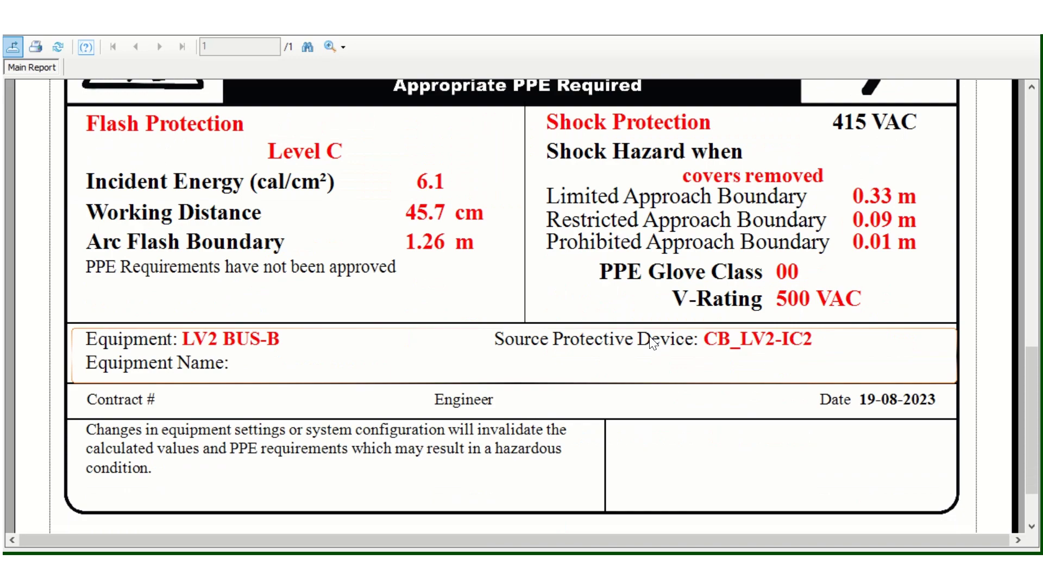
pyautogui.scroll(-2, 652, 343)
# Step: Check the LV2 BUS-B label (Level C, 6.1 cal/cm², 1.26 m boundary), then close the report
pyautogui.scroll(6, 517, 323)
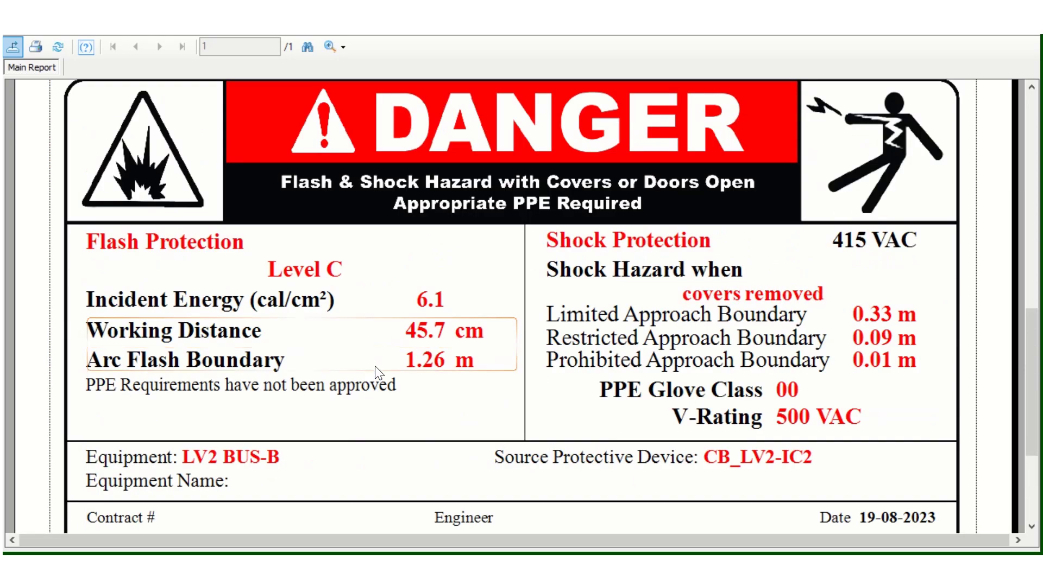
pyautogui.scroll(3, 376, 372)
pyautogui.scroll(15, 381, 365)
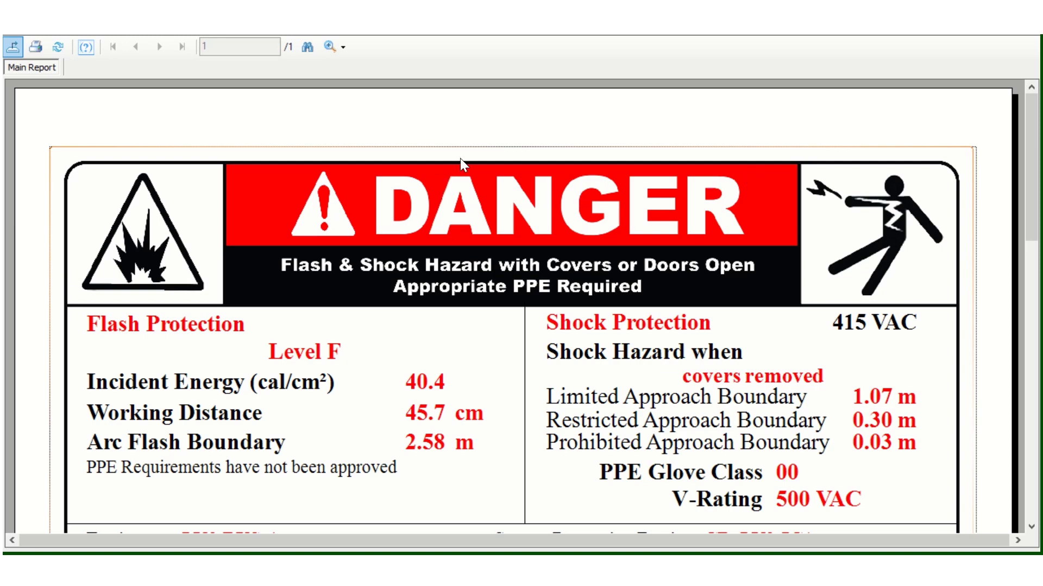
pyautogui.scroll(-5, 509, 216)
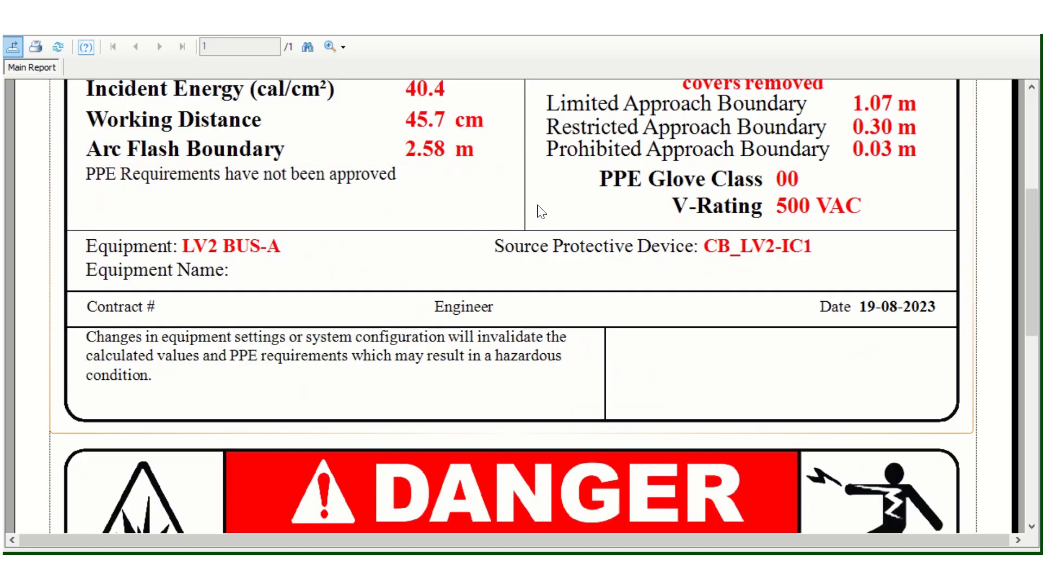
pyautogui.scroll(3, 574, 210)
pyautogui.click(1026, 35)
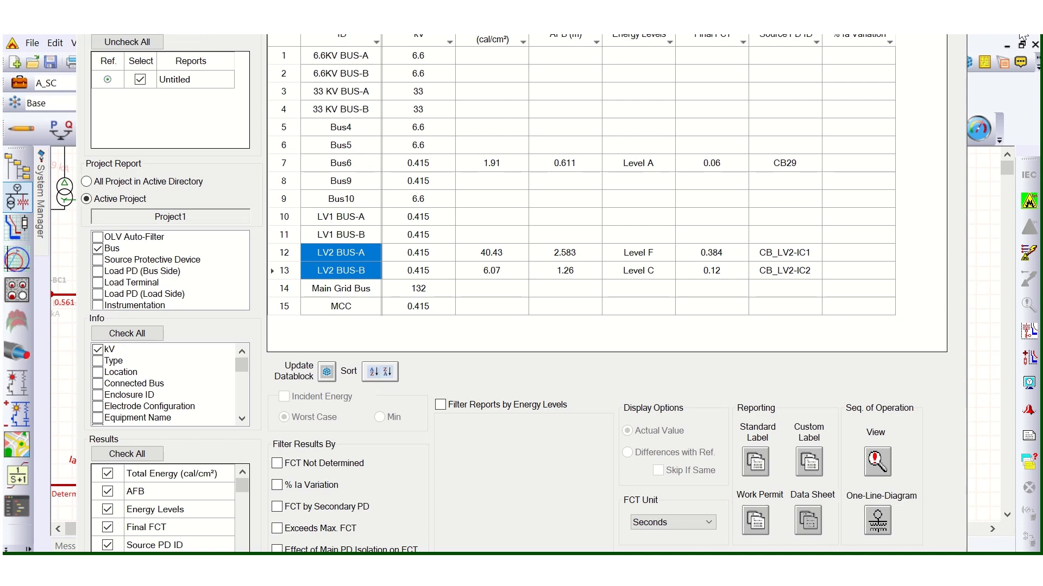
# Step: Select Bus6 and generate its Avery-6579 Danger-Bus label in the viewer
pyautogui.click(357, 163)
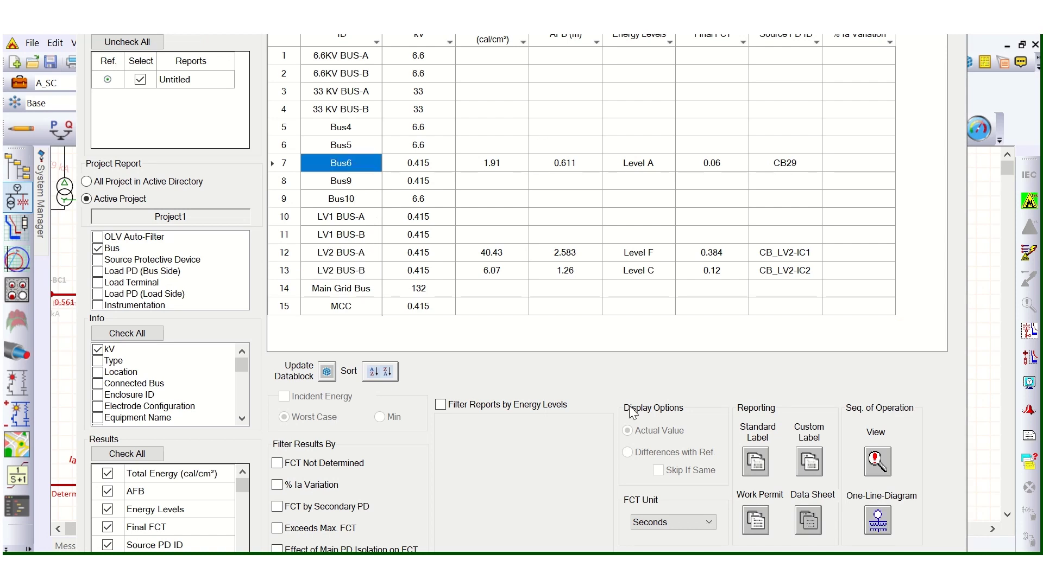
pyautogui.click(760, 466)
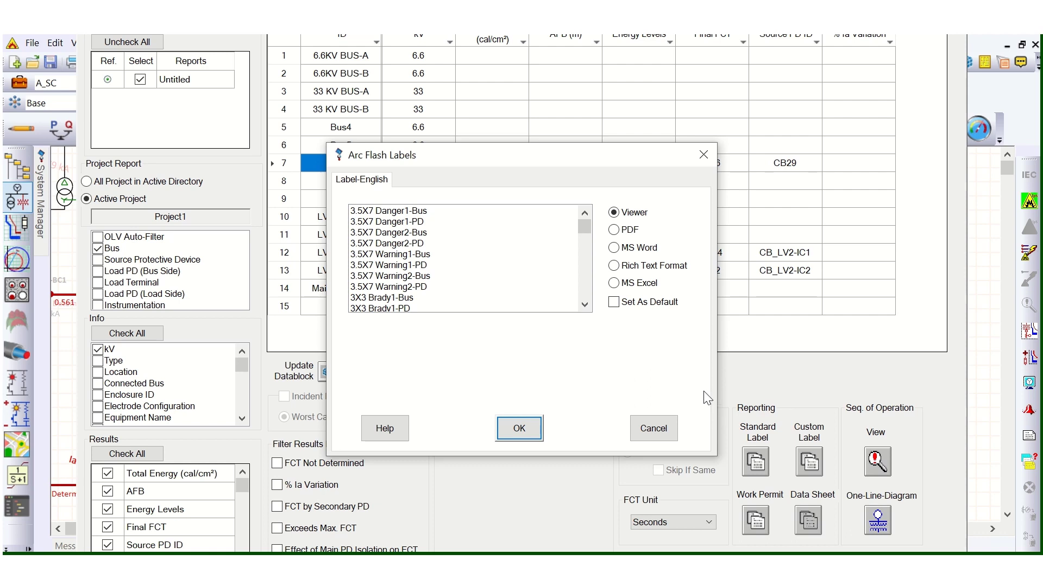
pyautogui.scroll(-2, 444, 282)
pyautogui.scroll(-7, 444, 282)
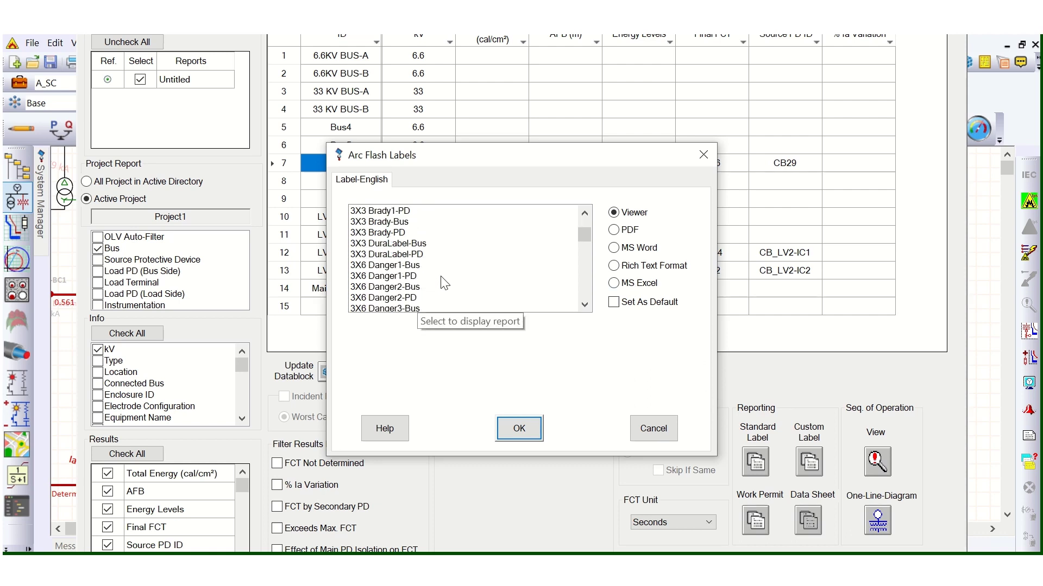
pyautogui.scroll(-3, 467, 285)
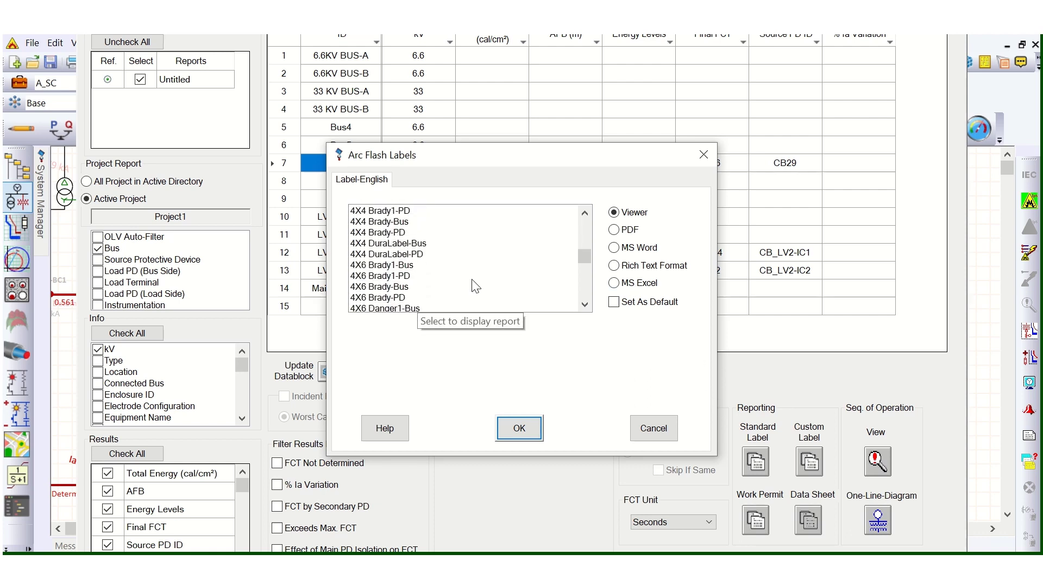
pyautogui.scroll(8, 478, 286)
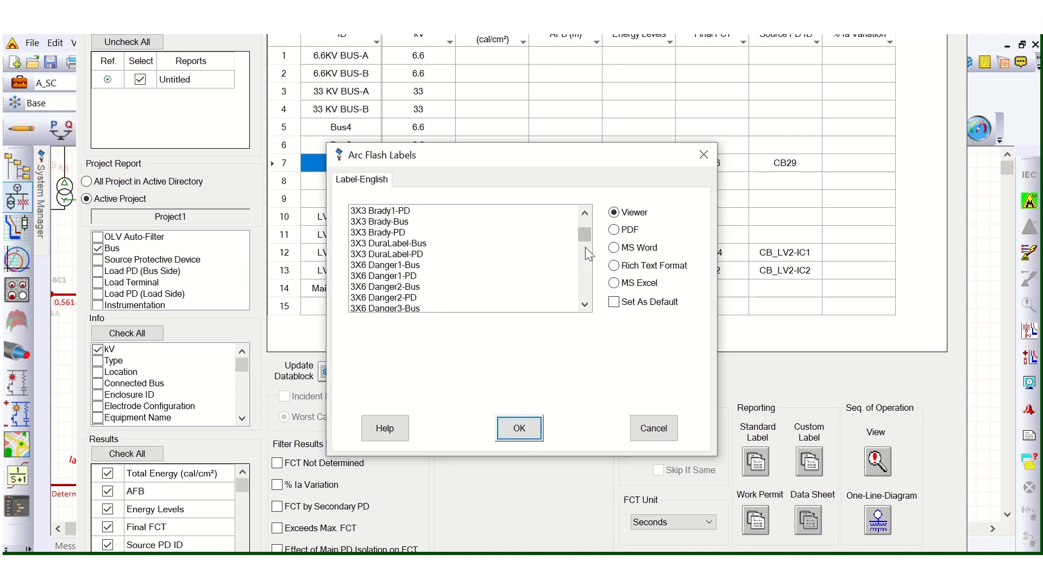
pyautogui.moveTo(587, 233); pyautogui.dragTo(586, 271)
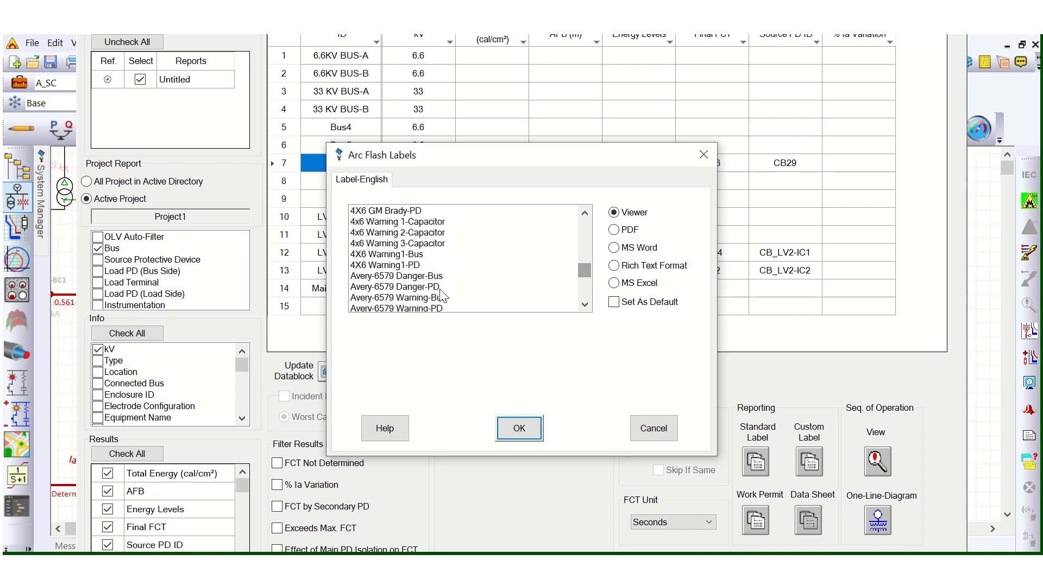
pyautogui.click(423, 277)
pyautogui.click(519, 428)
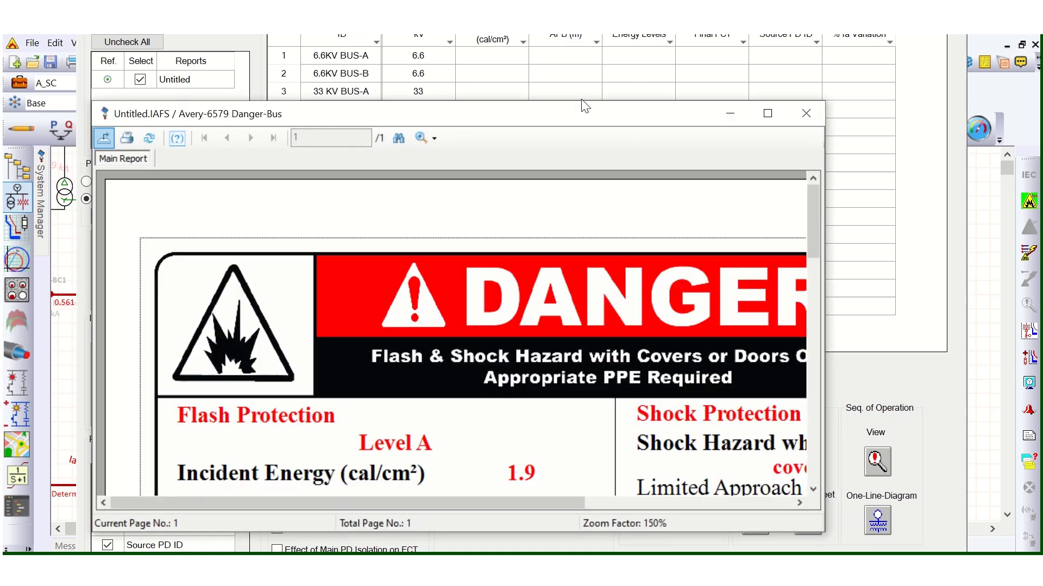
pyautogui.click(758, 121)
pyautogui.scroll(-2, 673, 220)
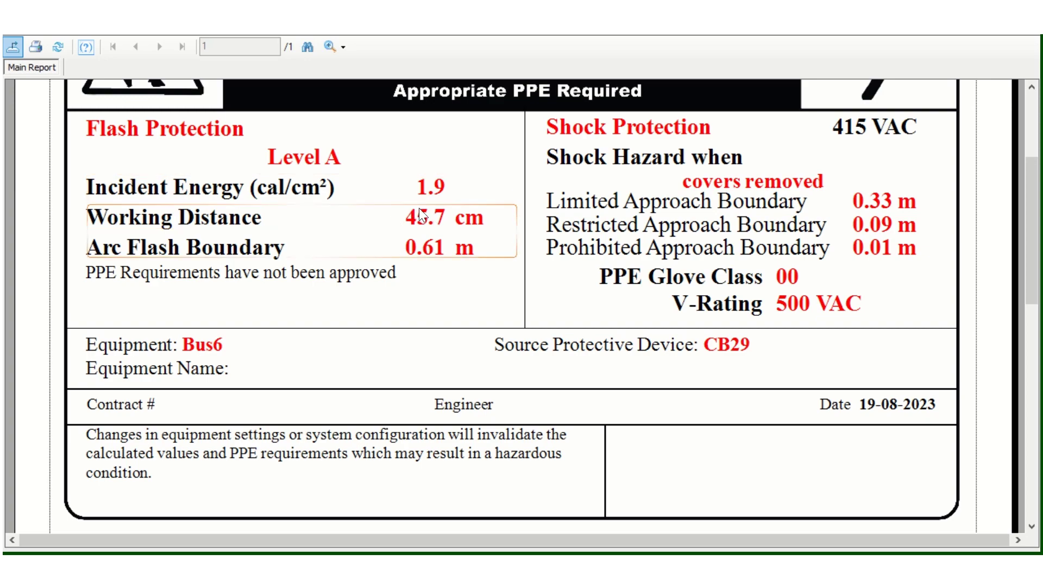
pyautogui.scroll(2, 561, 279)
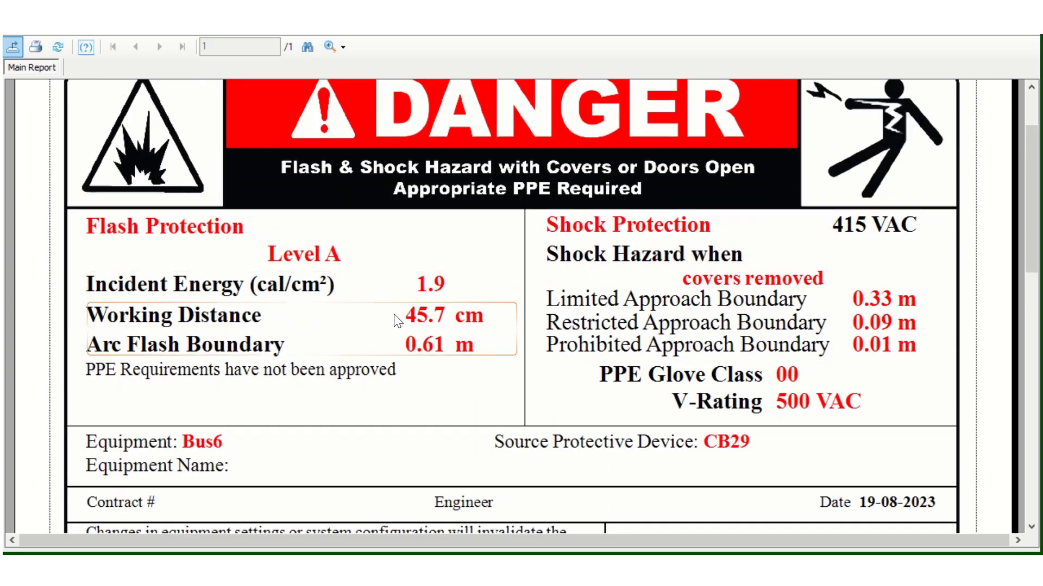
pyautogui.scroll(-8, 408, 326)
pyautogui.scroll(10, 699, 260)
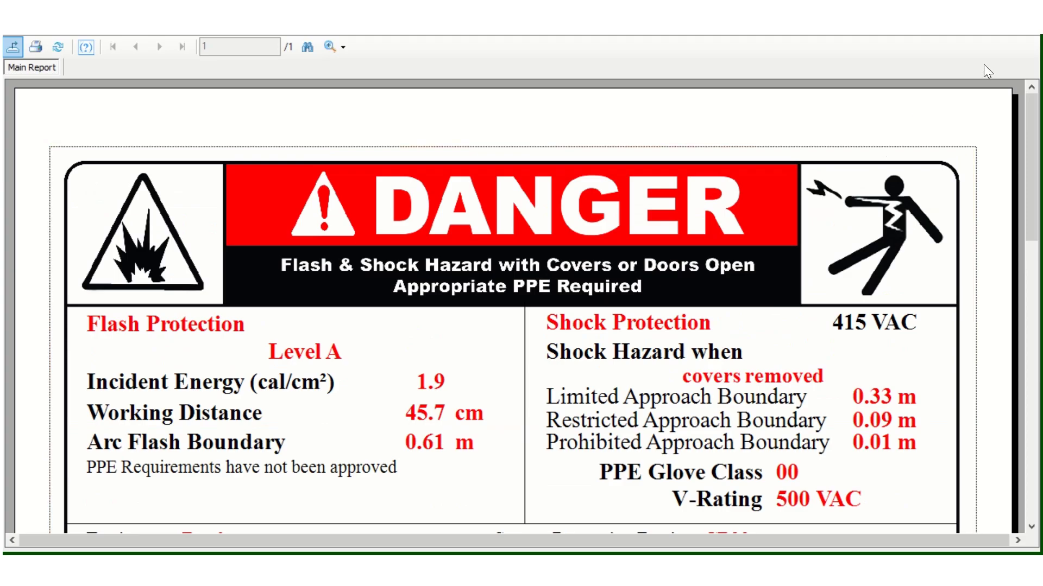
pyautogui.hotkey('alt', 'F4')
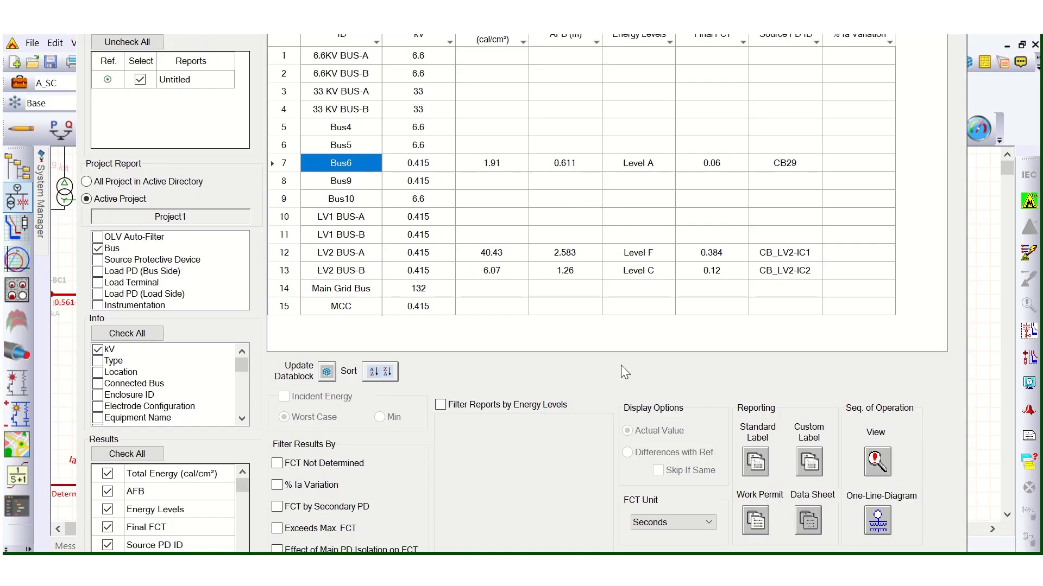